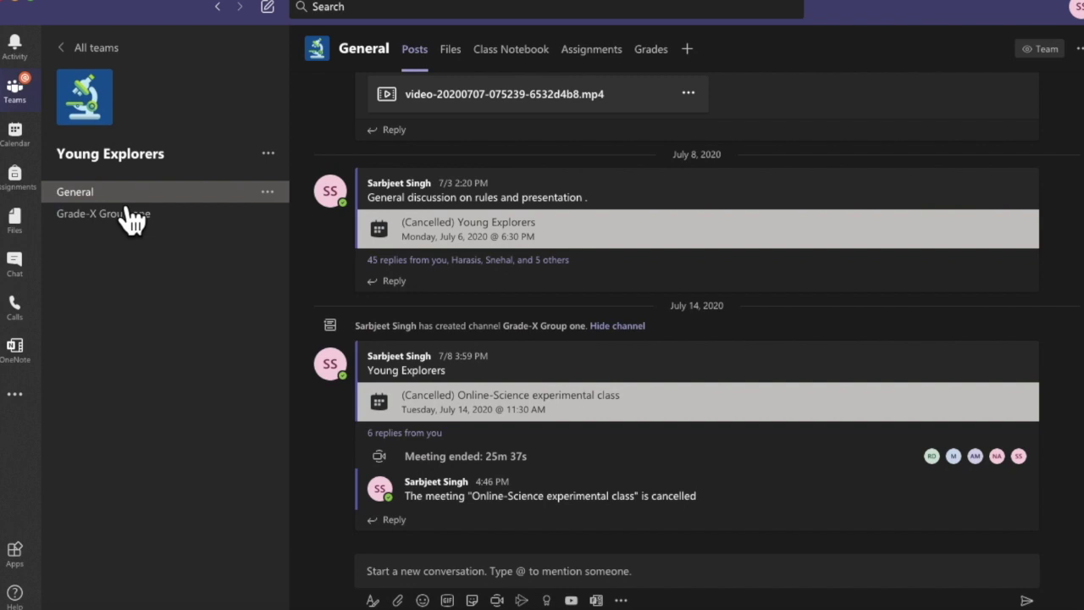
# Step: Open the Class Notebook tab at the top of the Young Explorers General channel
pyautogui.click(535, 57)
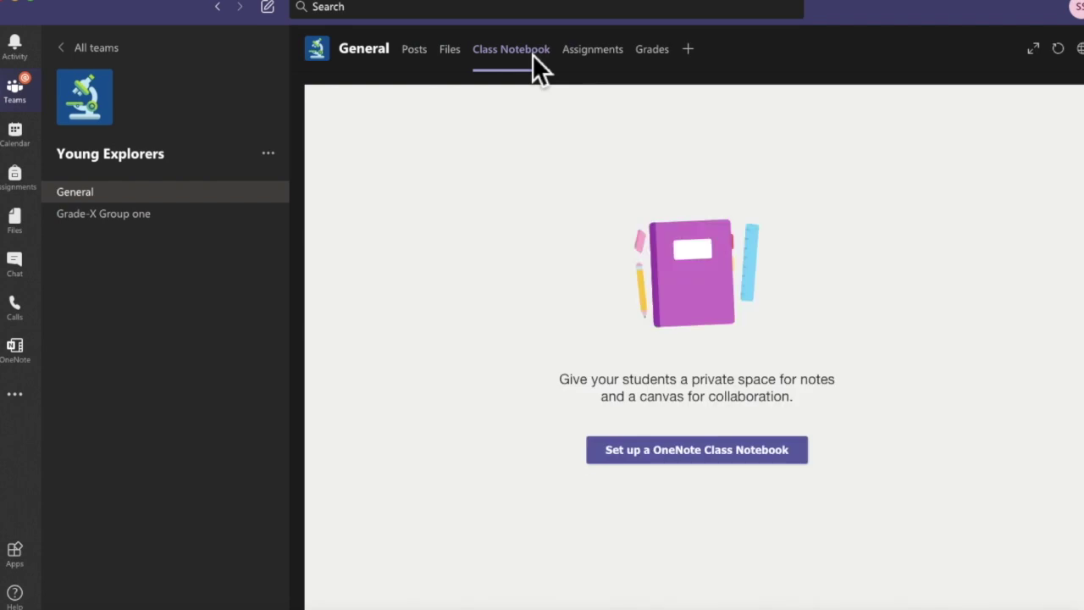
# Step: Start Class Notebook setup with the Blank Notebook option
pyautogui.click(664, 459)
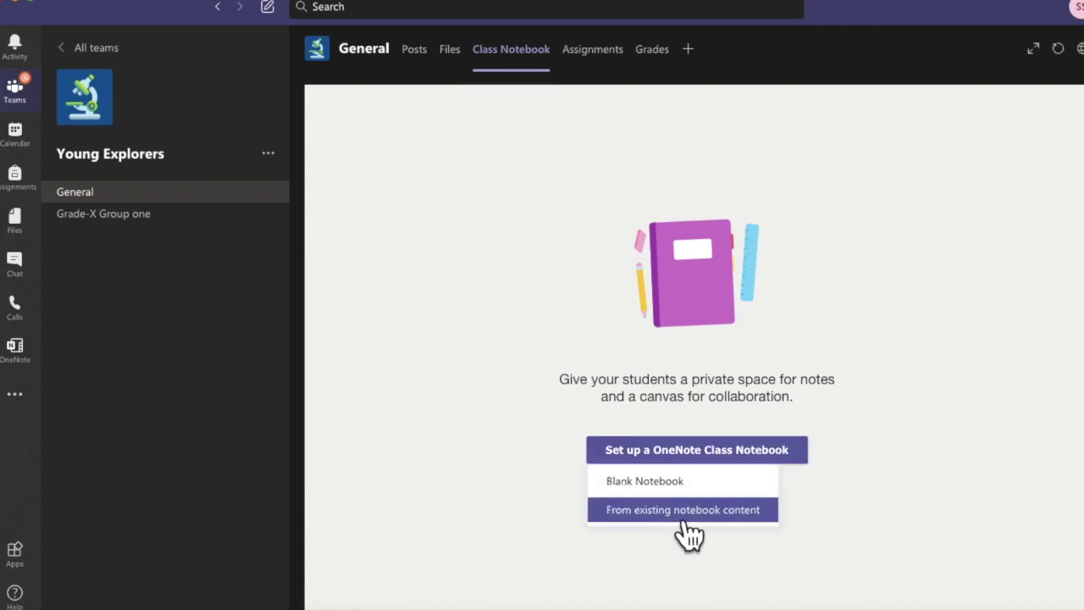
pyautogui.click(666, 484)
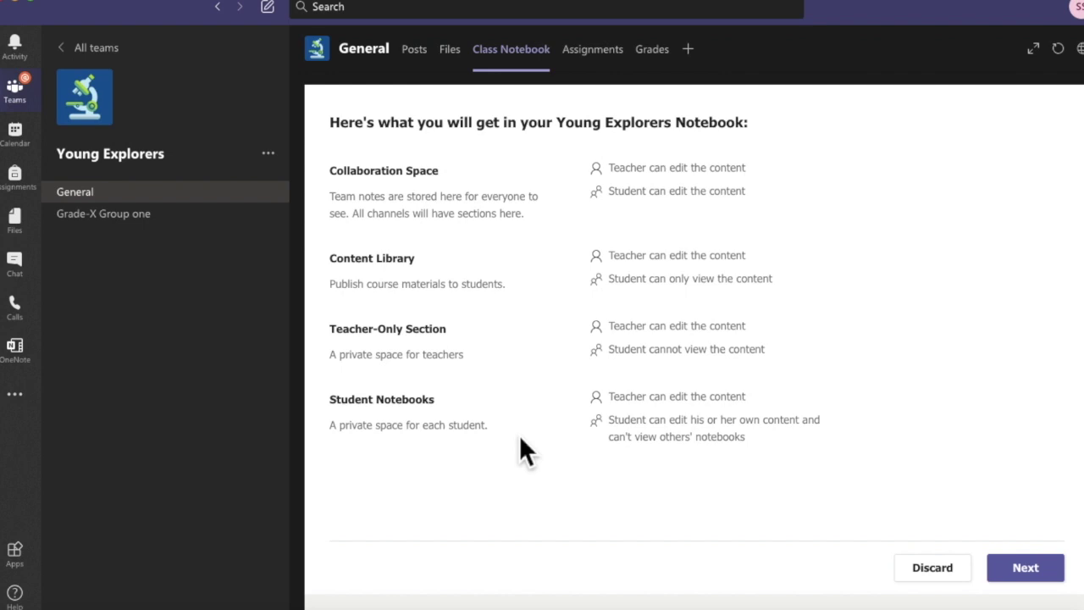
# Step: Continue past the overview, add a 'Practicals' student section, and create the notebook
pyautogui.click(1035, 569)
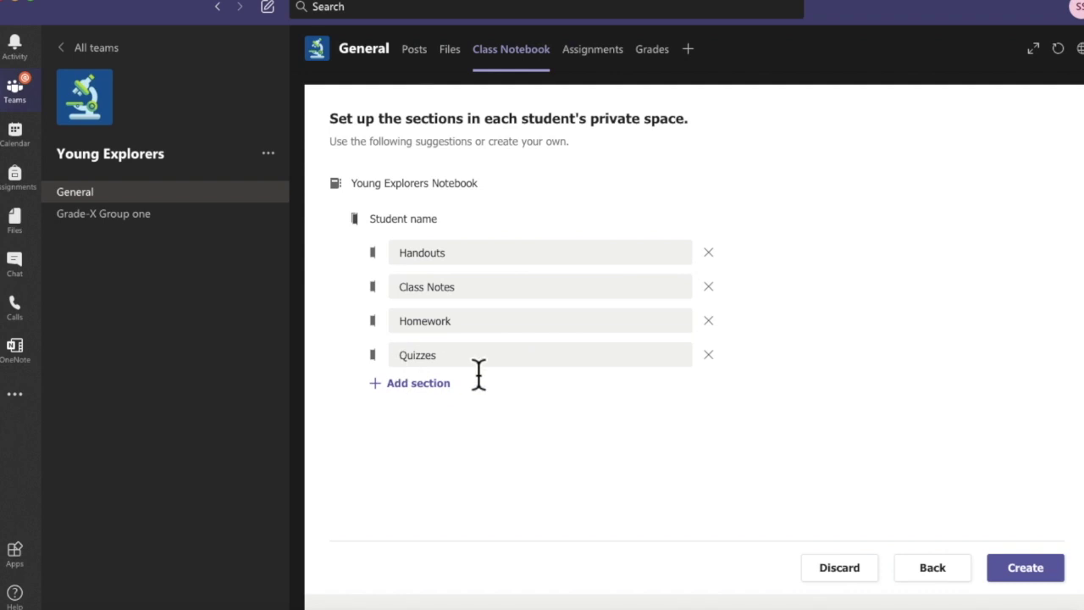
pyautogui.click(454, 394)
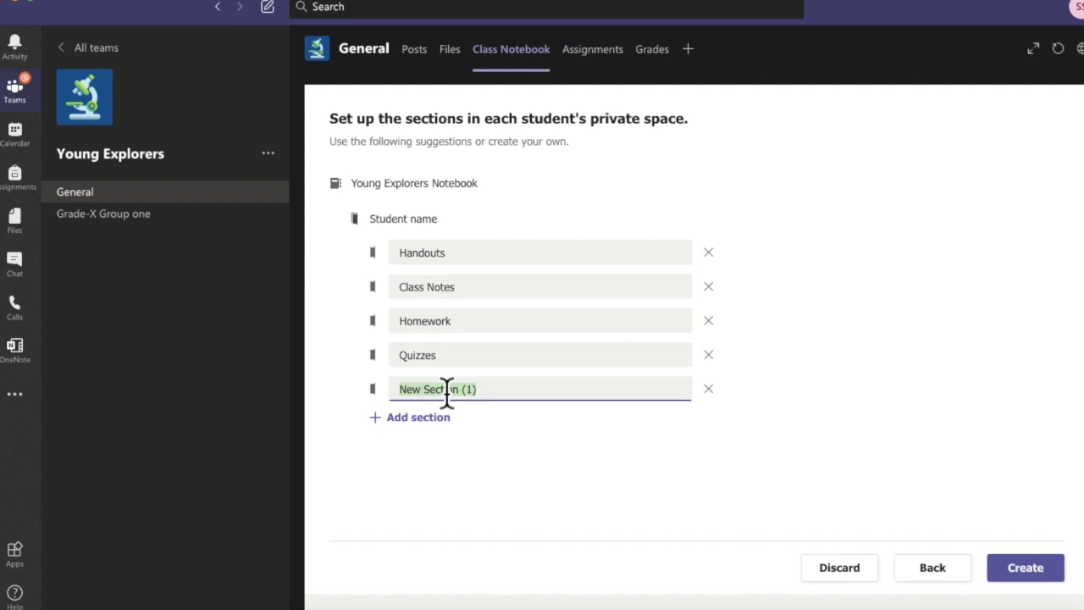
pyautogui.write('Practicals')
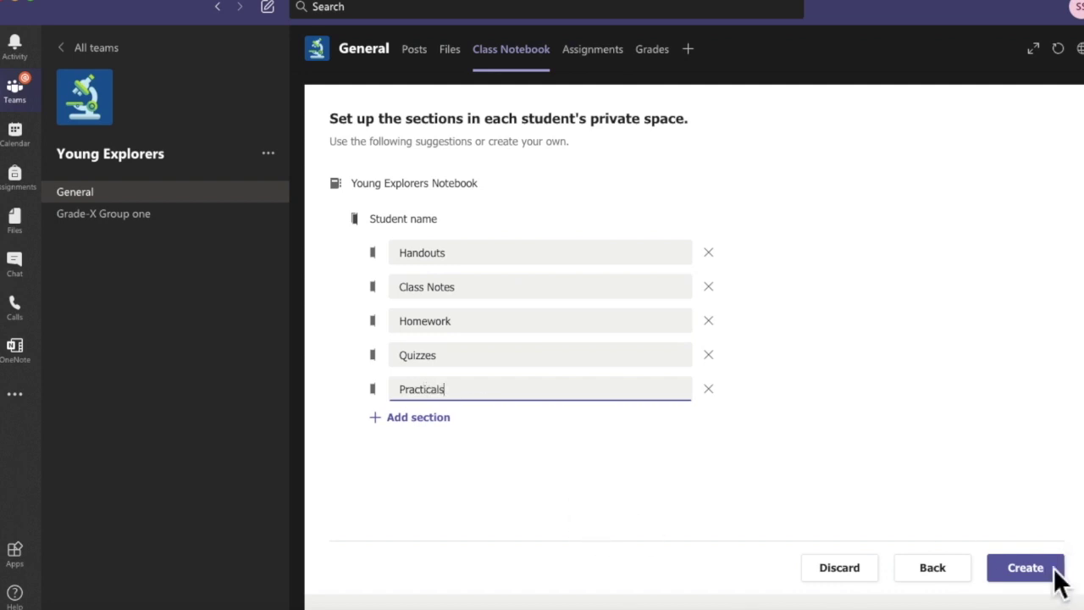
pyautogui.click(1026, 569)
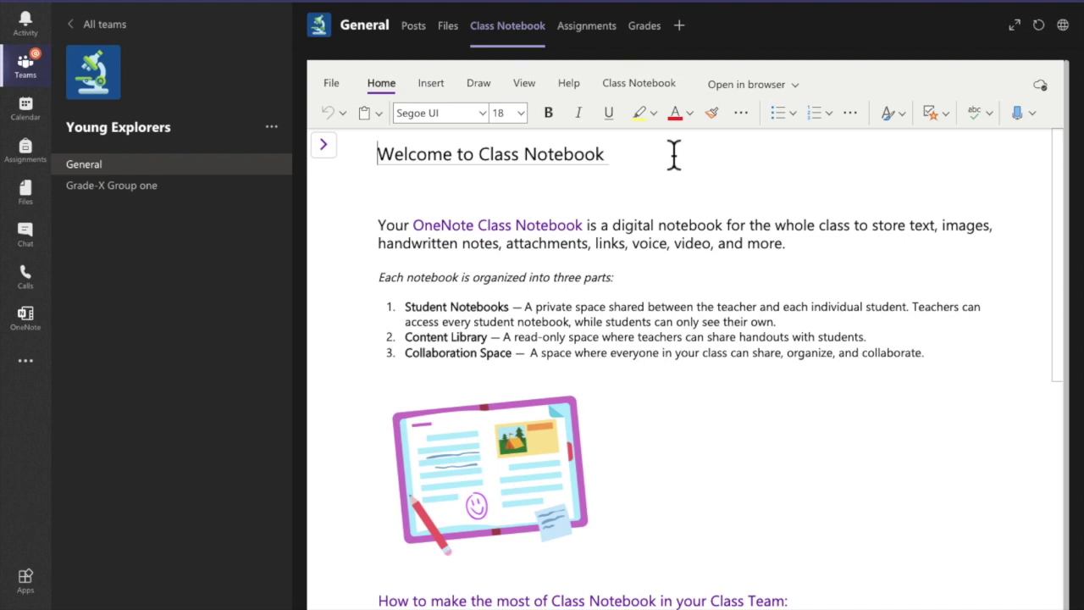
pyautogui.click(793, 85)
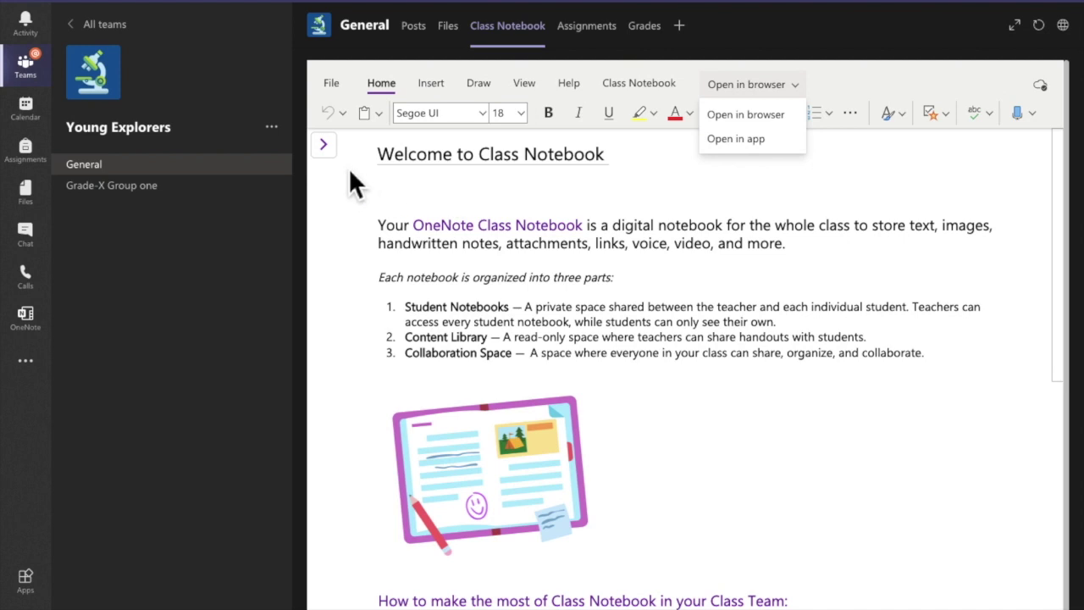
pyautogui.click(353, 193)
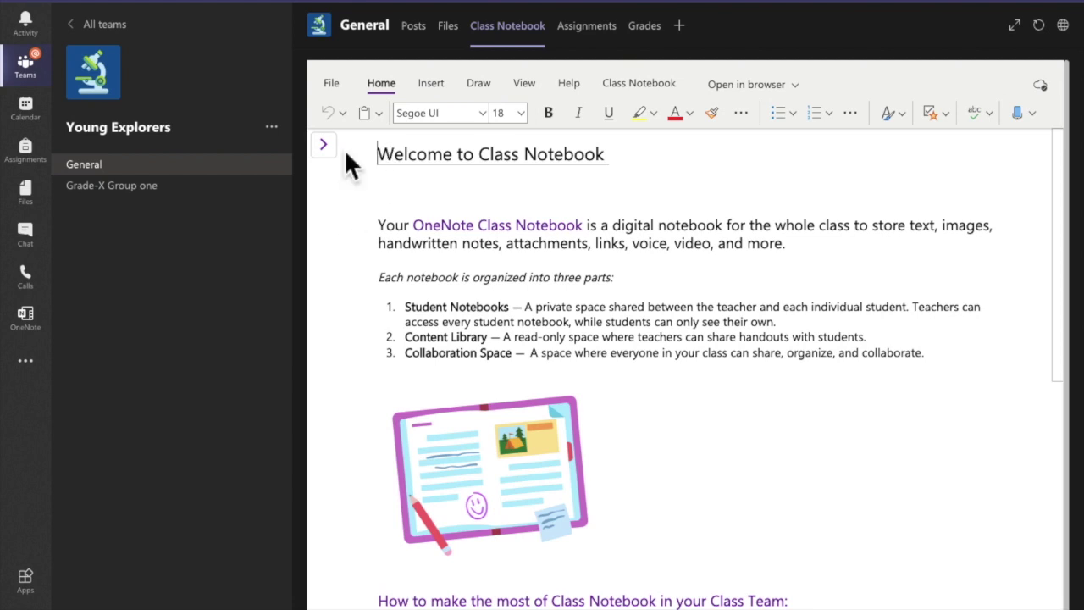
# Step: Show the section list, open Welcome and _Collaboration Space, and add a blank page
pyautogui.click(345, 163)
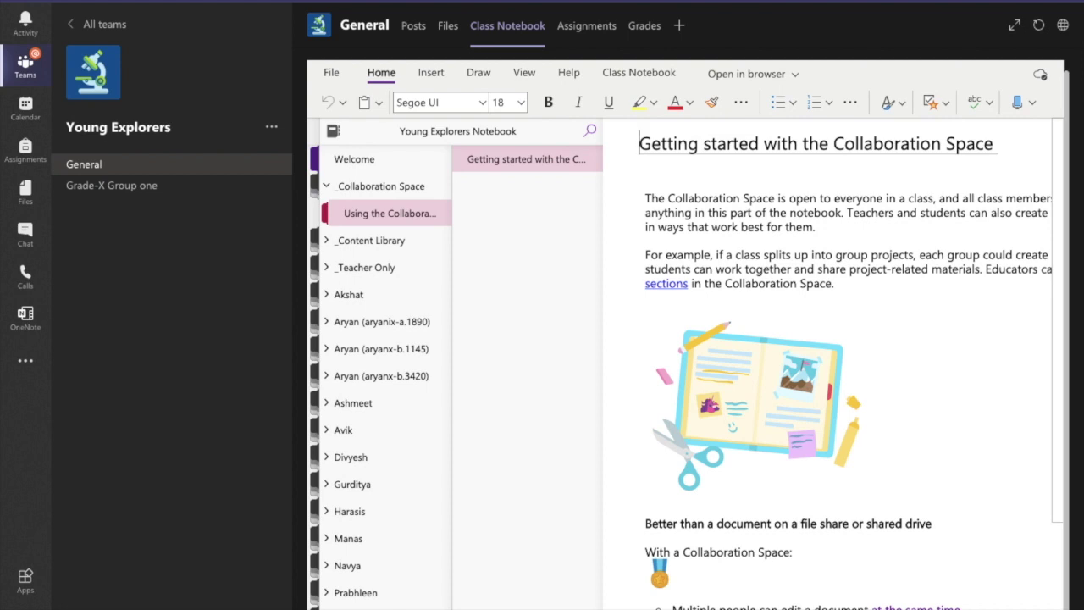
pyautogui.click(361, 168)
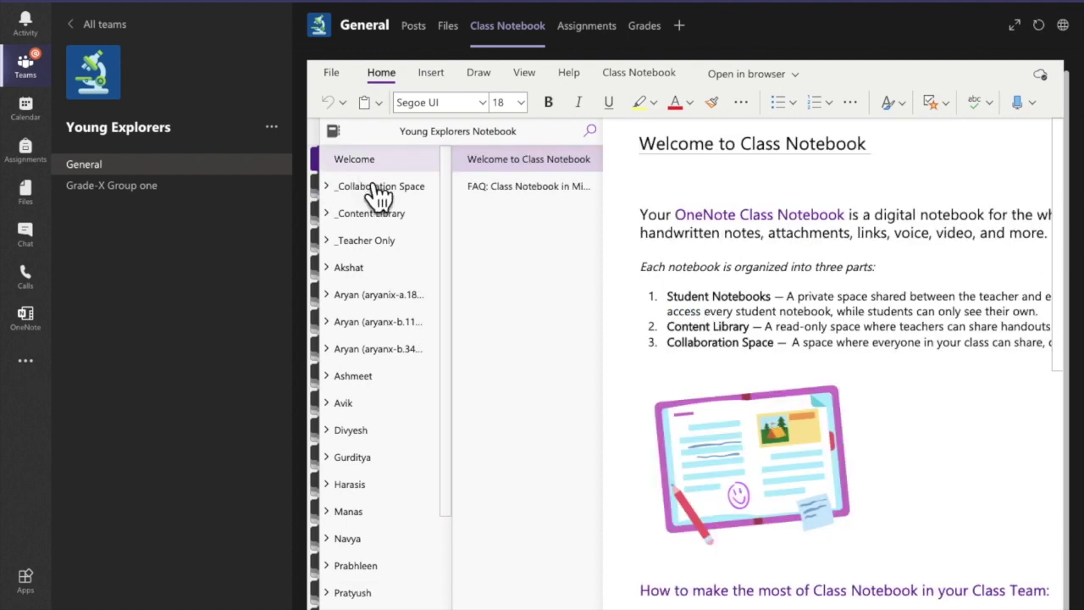
pyautogui.click(391, 190)
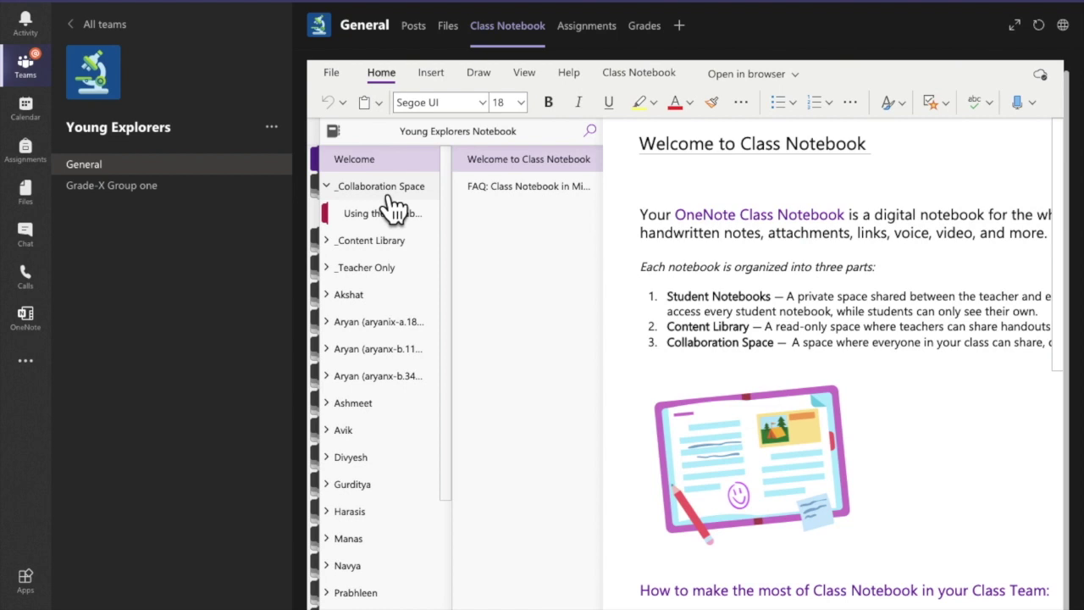
pyautogui.hotkey('ctrl', 'n')
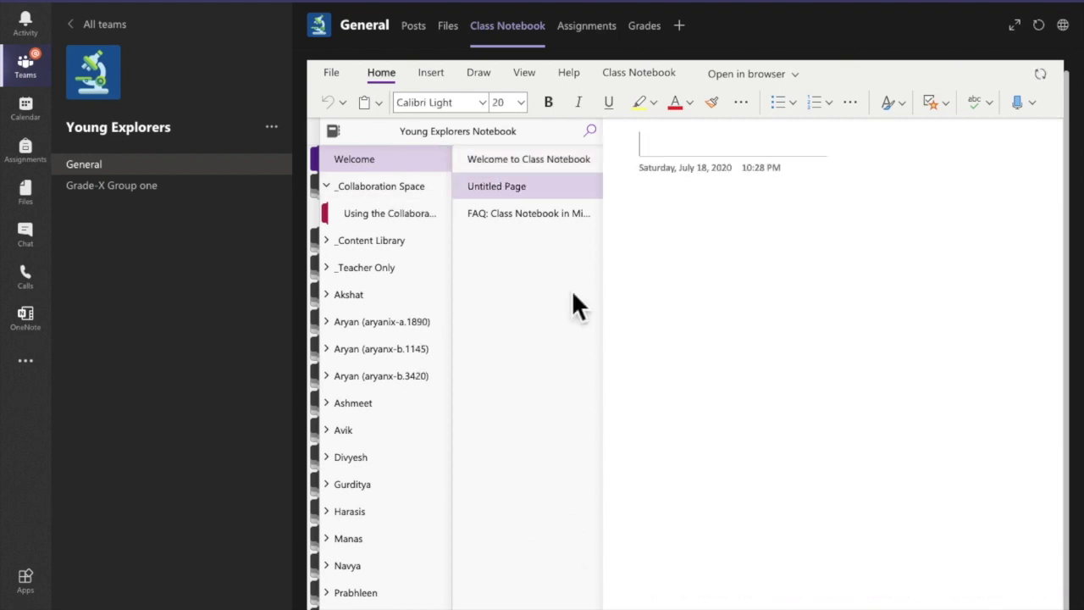
# Step: Add a new page in the Collaboration Space section titled 'chem class' and collapse the navigation panes
pyautogui.click(576, 194)
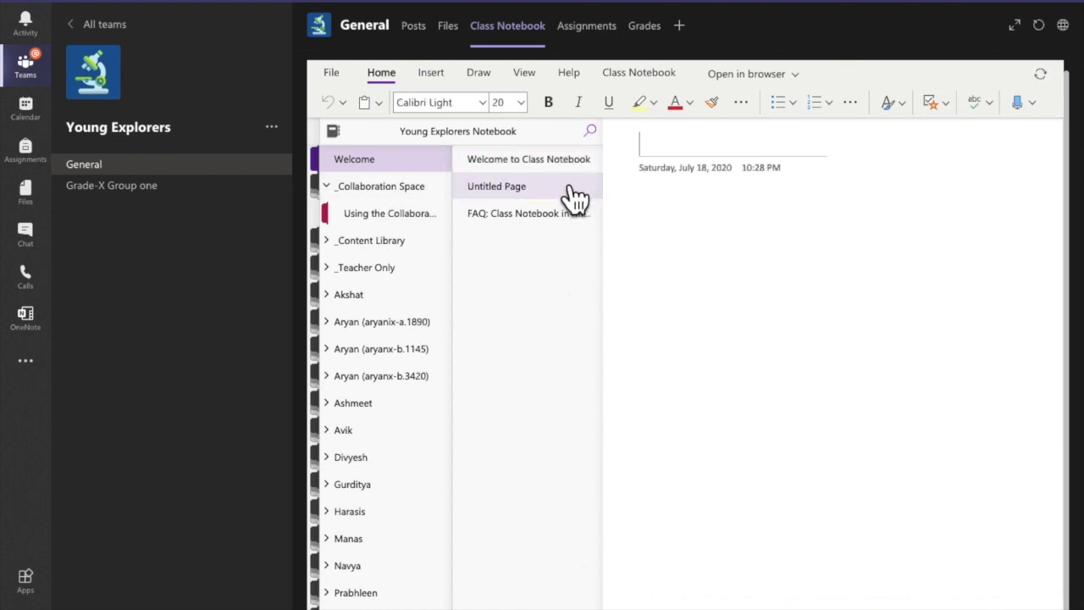
pyautogui.click(410, 219)
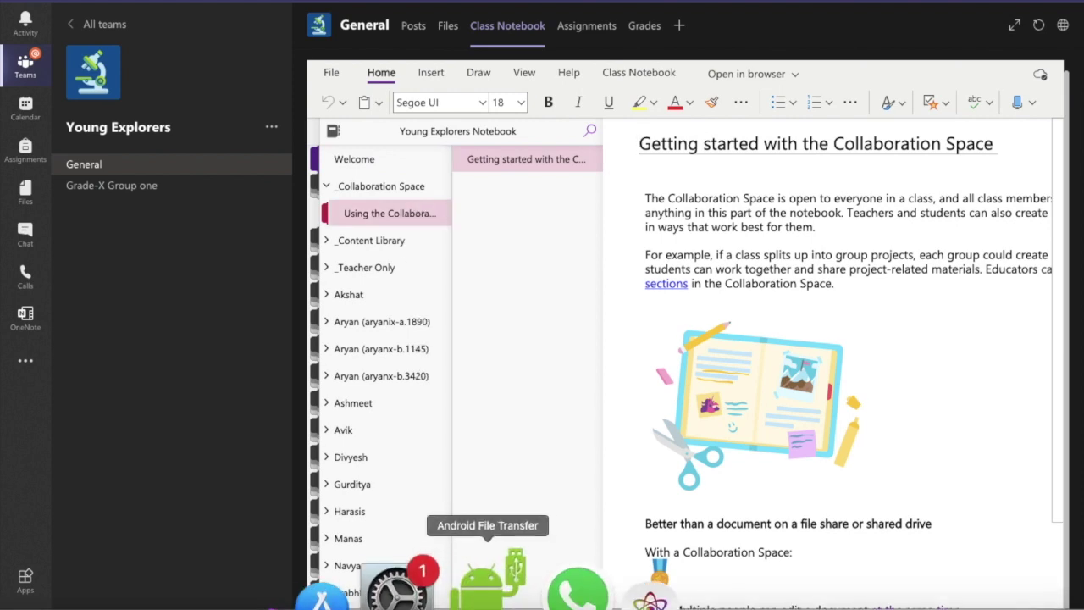
pyautogui.hotkey('ctrl', 'n')
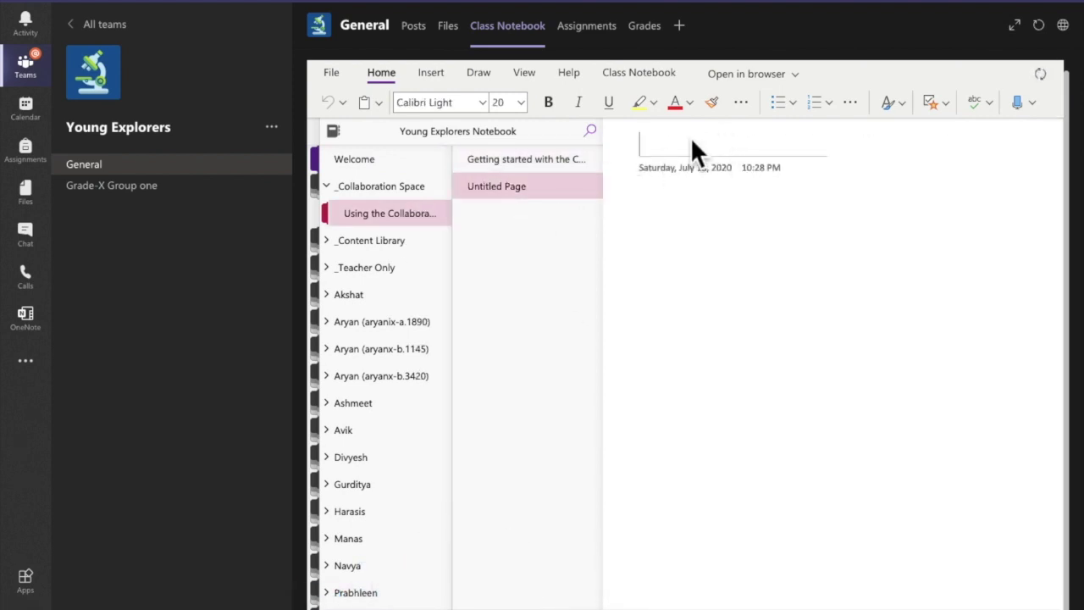
pyautogui.write('che')
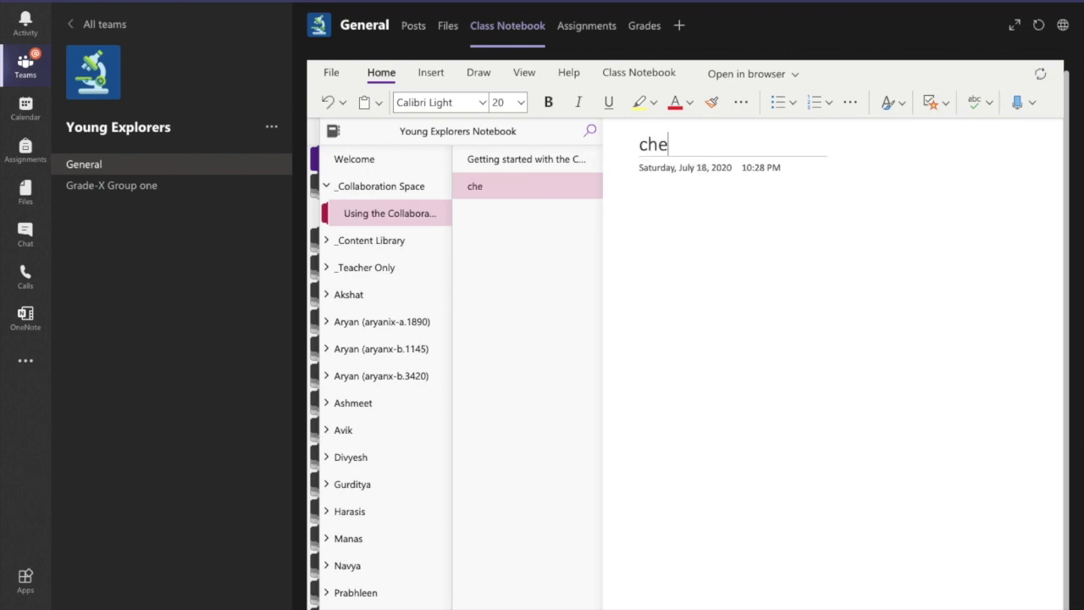
pyautogui.write('m class')
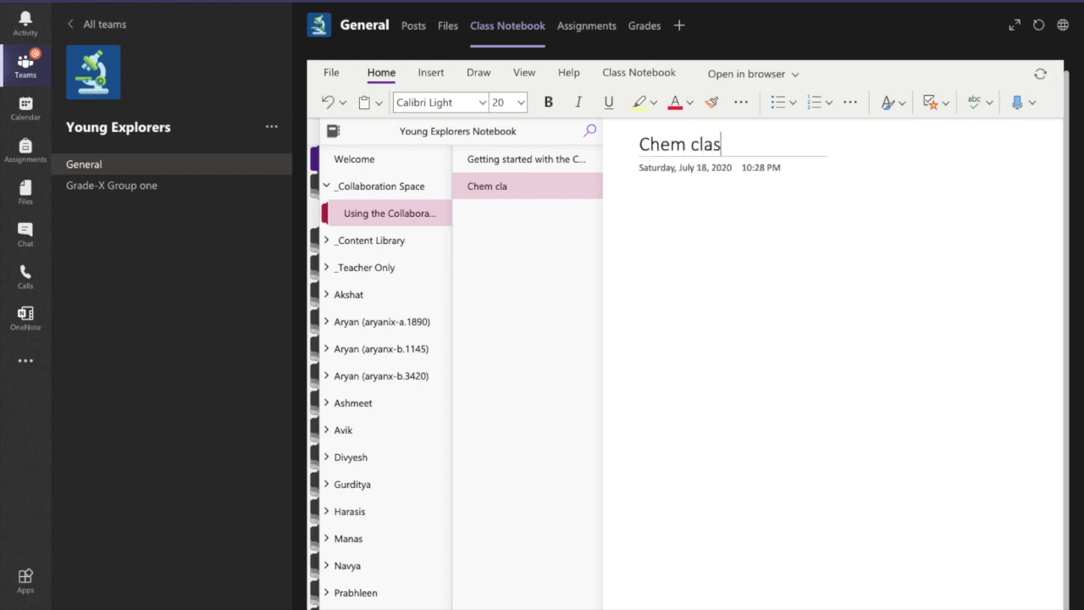
pyautogui.click(731, 235)
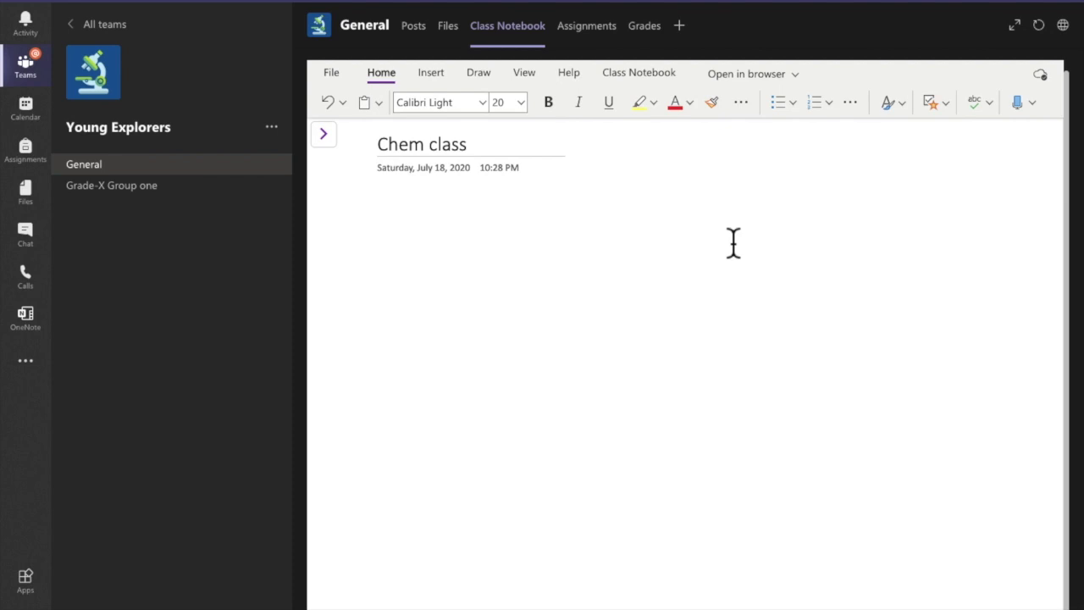
# Step: Open the Young Explorers Notebook in OneNote for the web from the 'Open in browser' menu
pyautogui.click(765, 82)
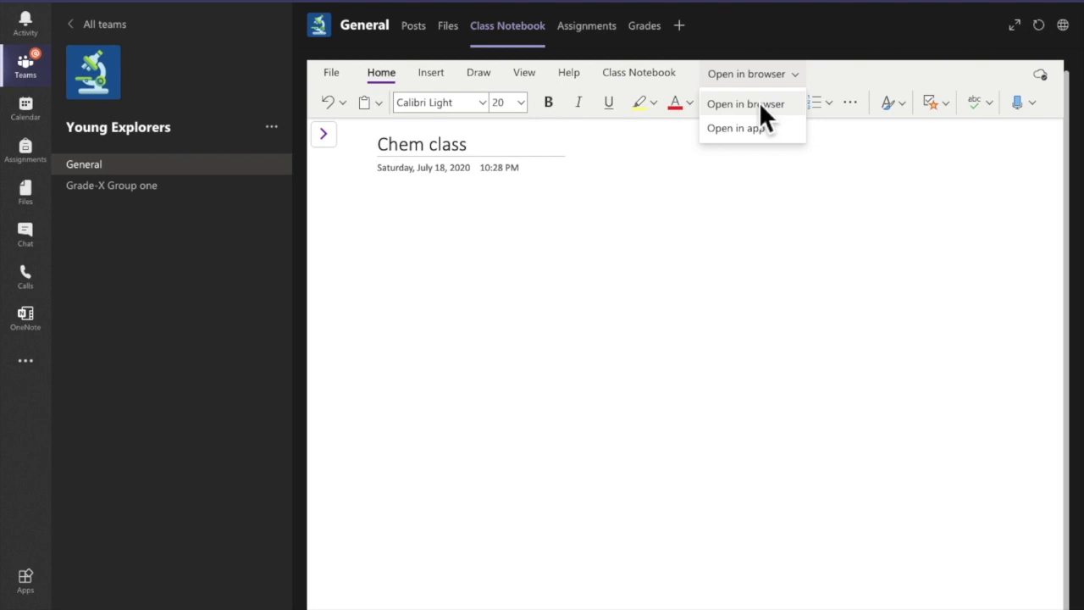
pyautogui.click(760, 105)
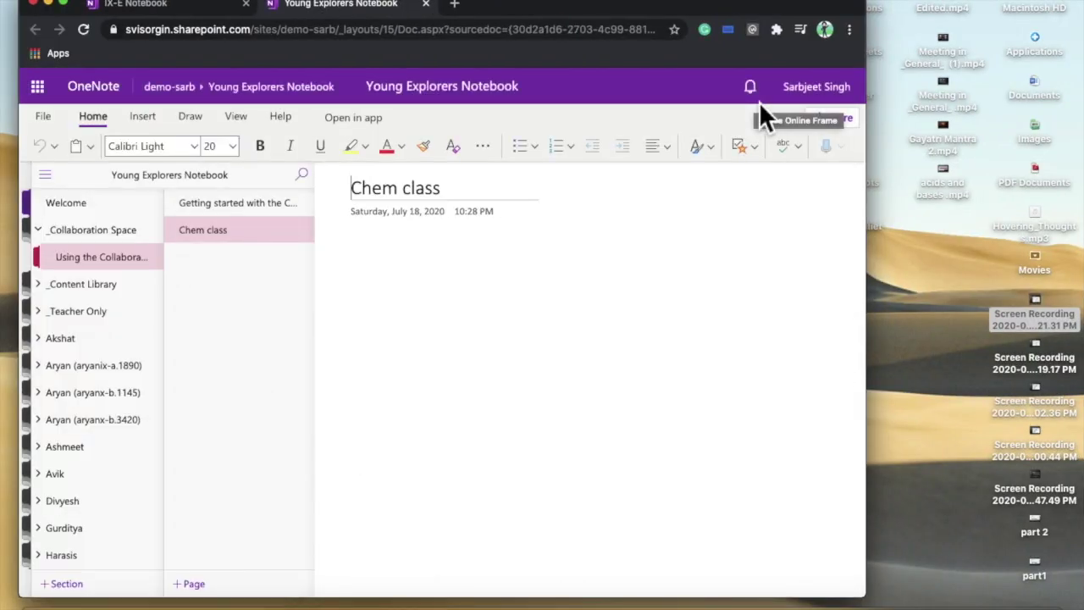
# Step: Make the browser full screen and show the list of all notebooks
pyautogui.click(63, 4)
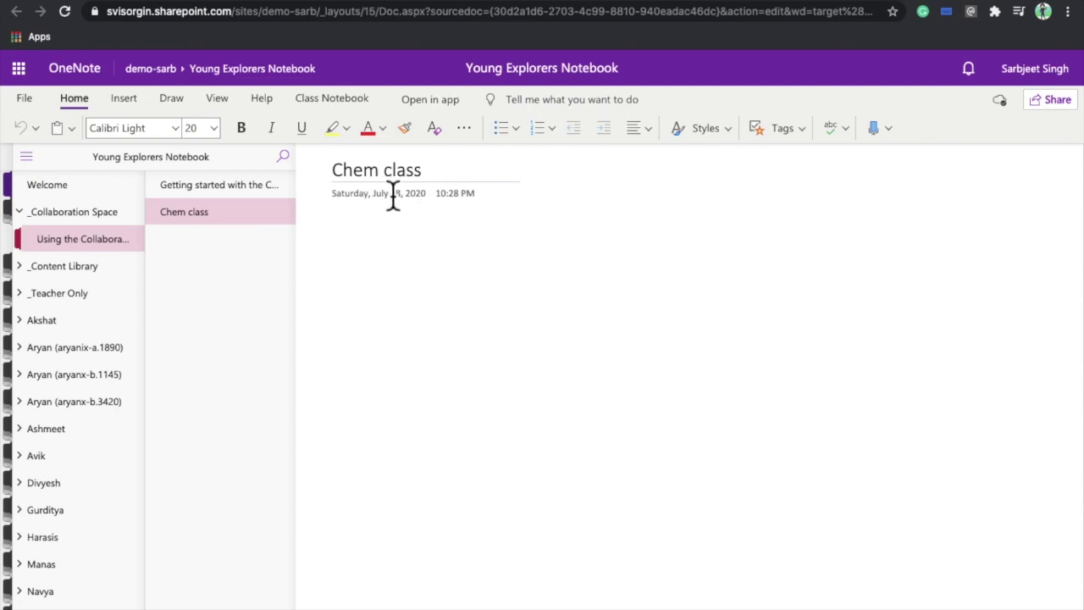
pyautogui.click(48, 163)
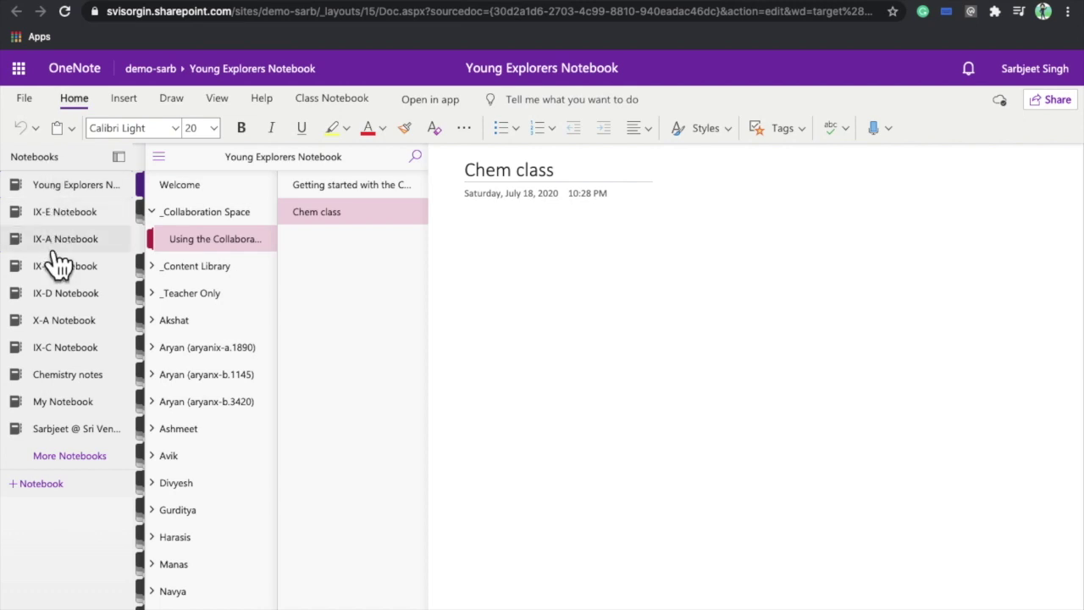
# Step: Open the IX-E Notebook and expand its _Content Library section group
pyautogui.click(49, 214)
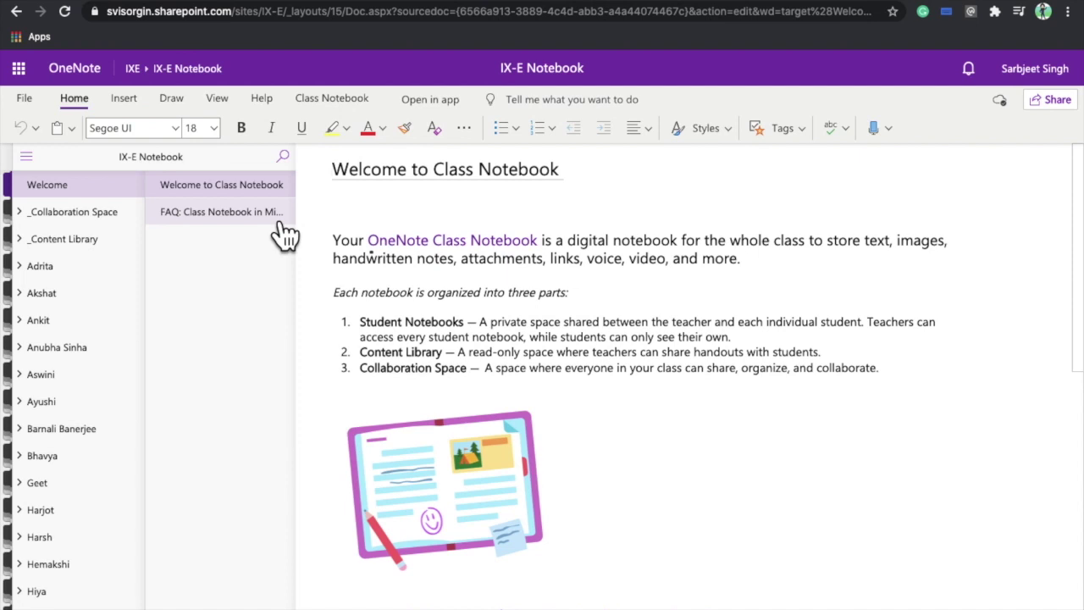
pyautogui.click(109, 233)
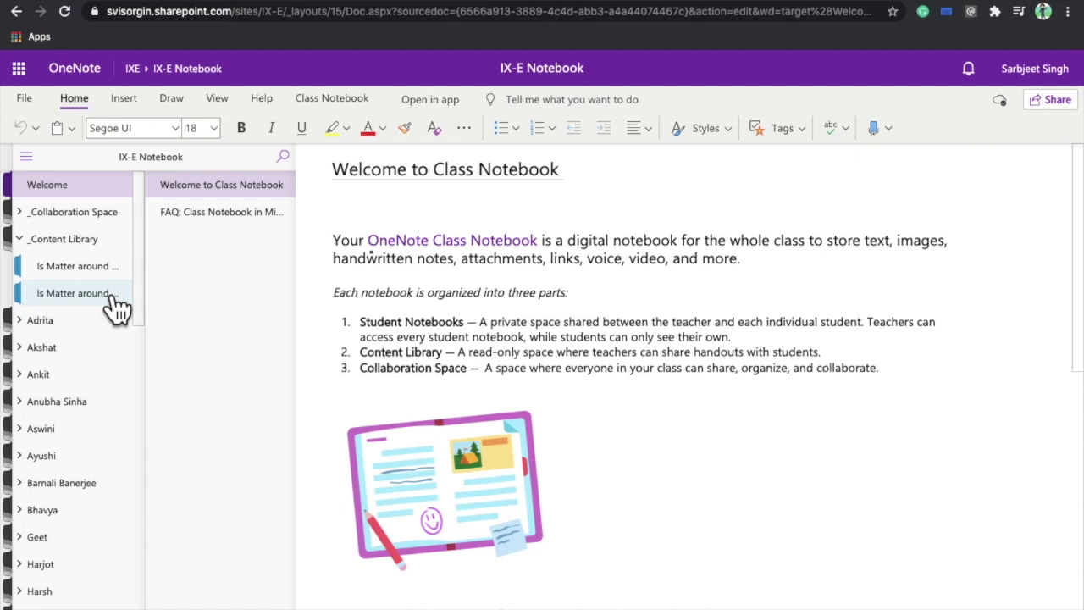
# Step: Open the 'Is Matter Around us Pure?' page in the second Content Library section and scroll through it
pyautogui.click(112, 297)
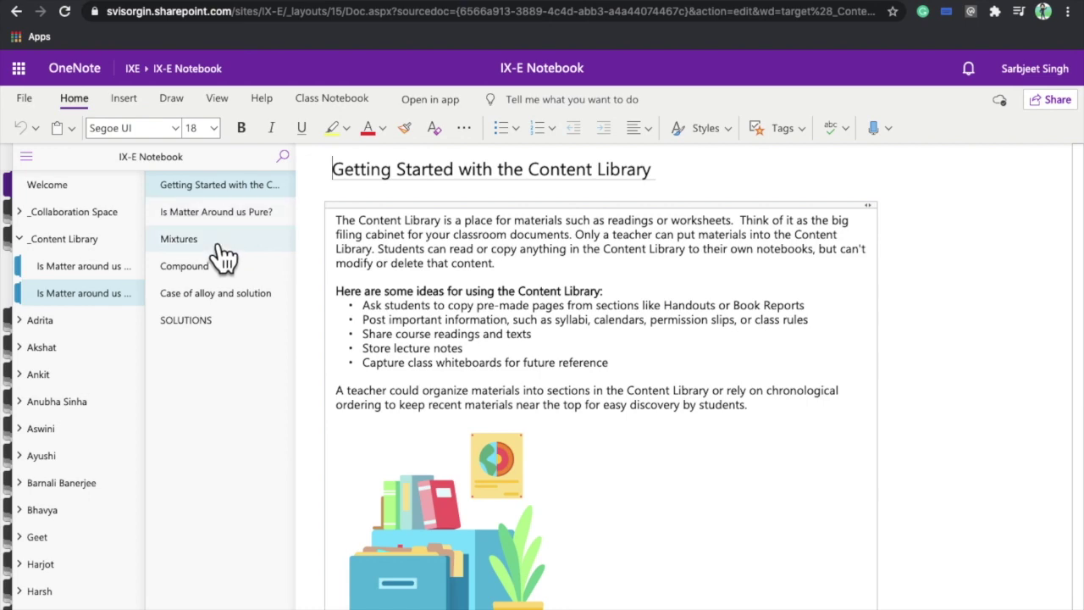
pyautogui.click(217, 211)
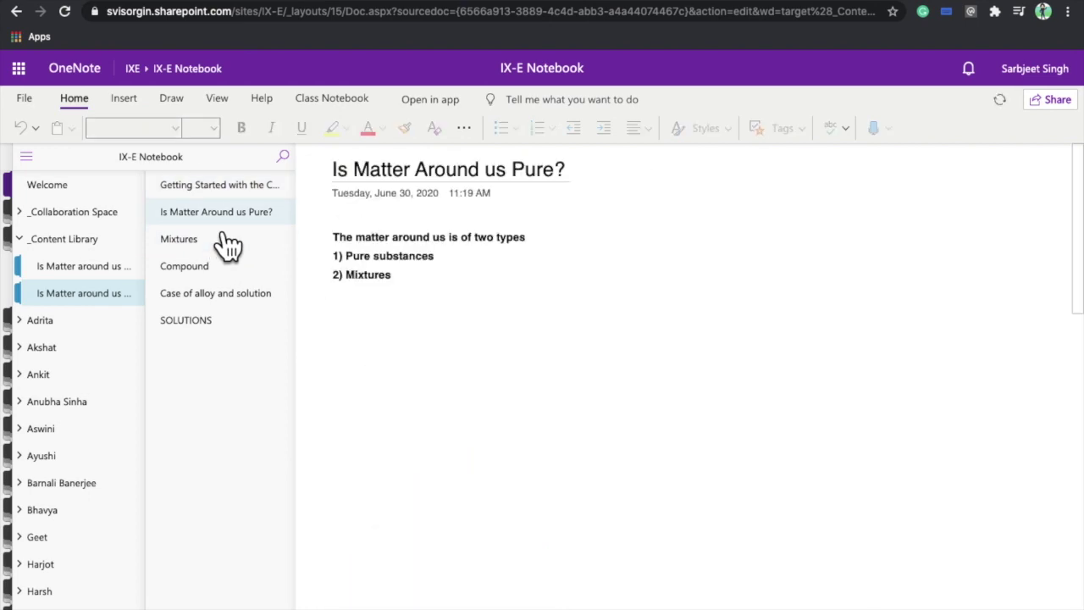
pyautogui.scroll(-3, 683, 324)
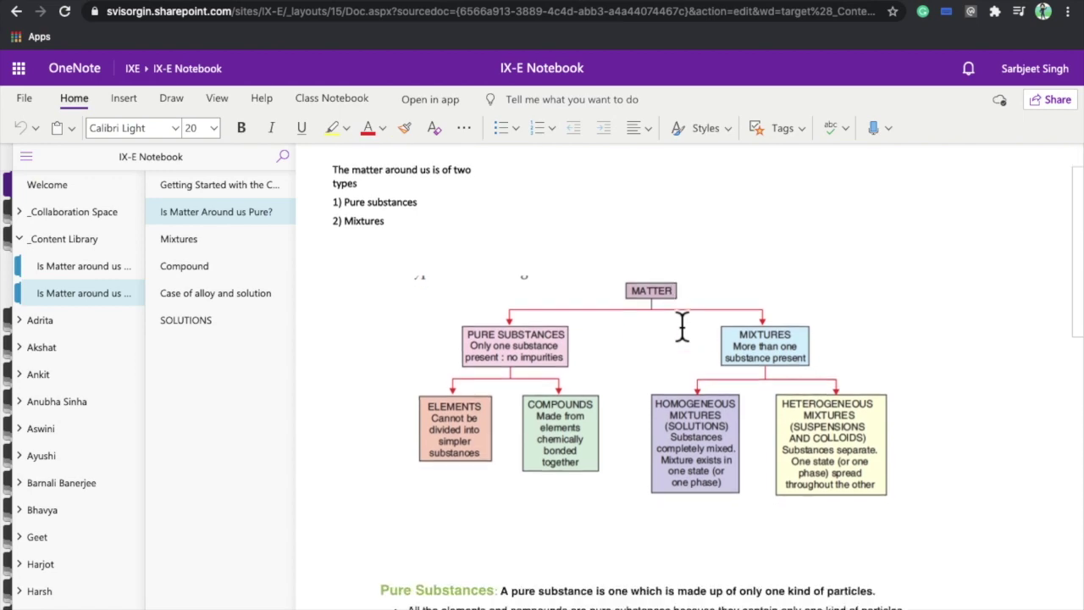
pyautogui.scroll(-9, 683, 323)
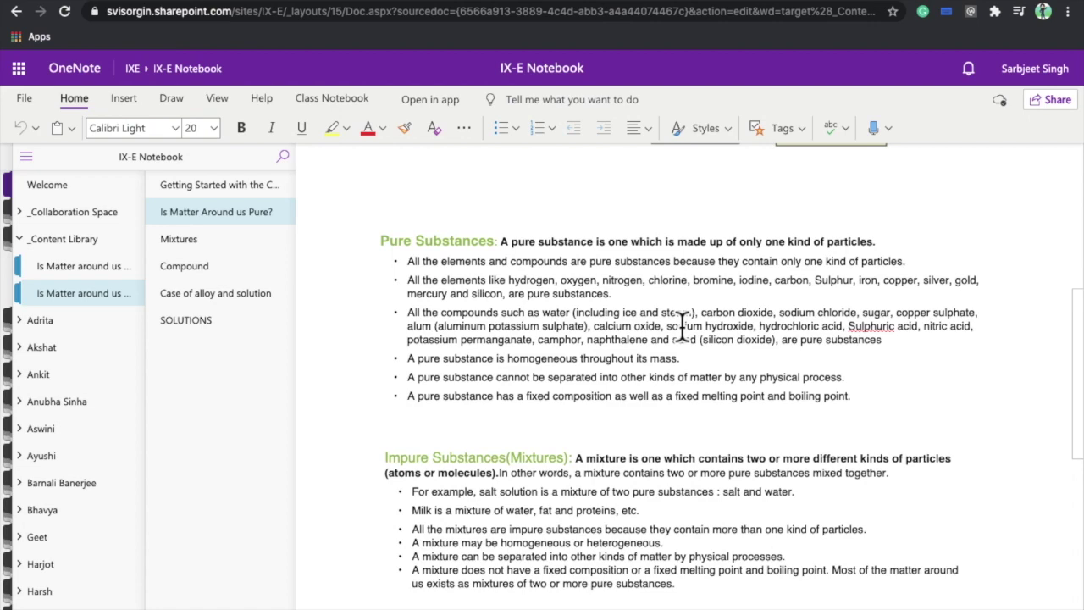
pyautogui.moveTo(804, 3)
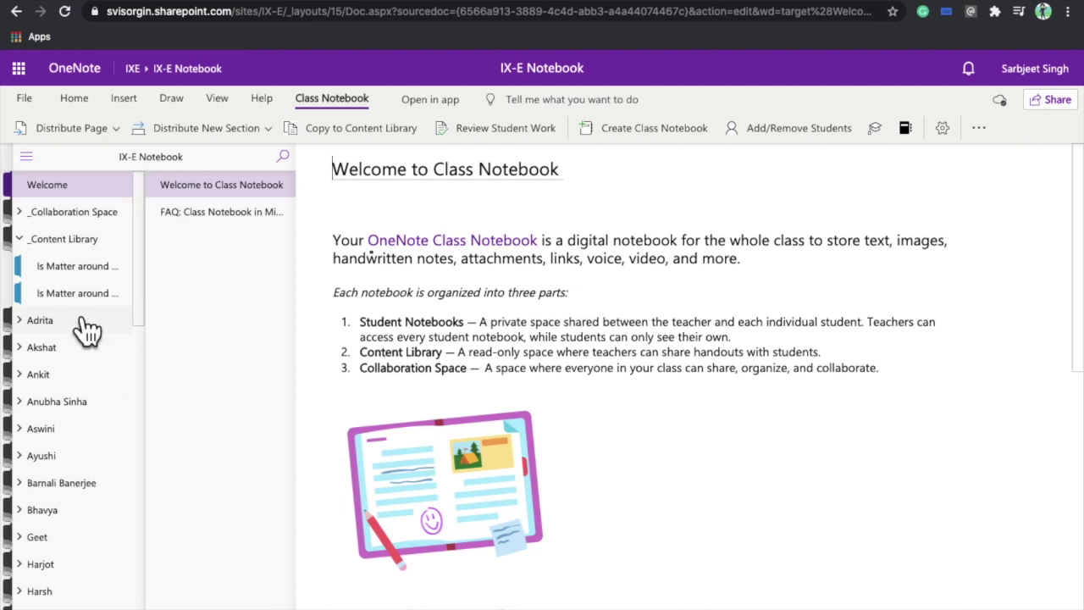
# Step: Expand the third student's section group and view its Class Notes problem page, Homework and Quizzes
pyautogui.click(80, 391)
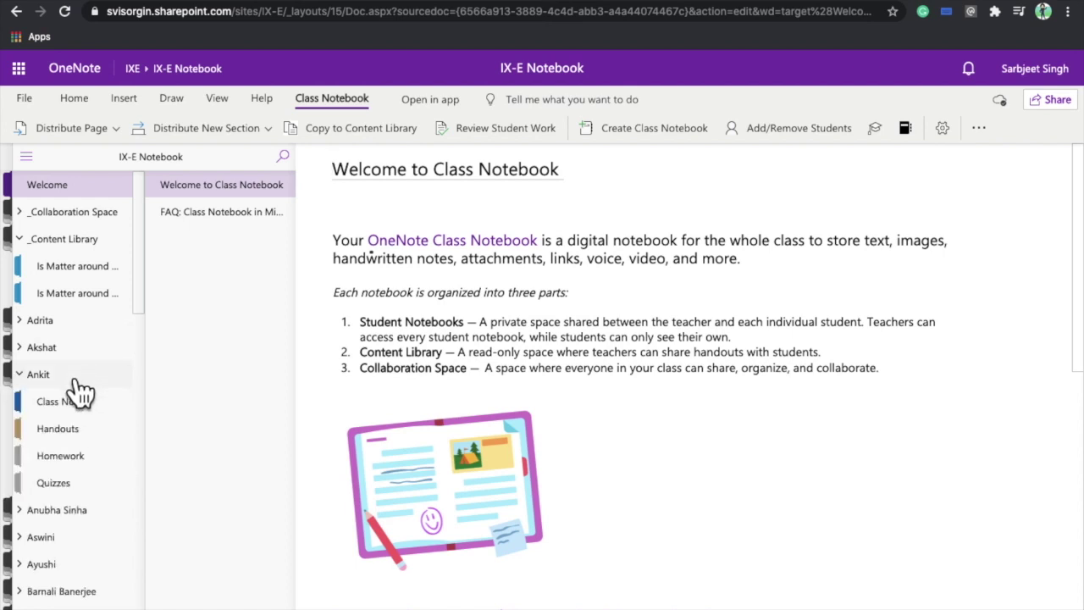
pyautogui.click(89, 401)
pyautogui.click(85, 410)
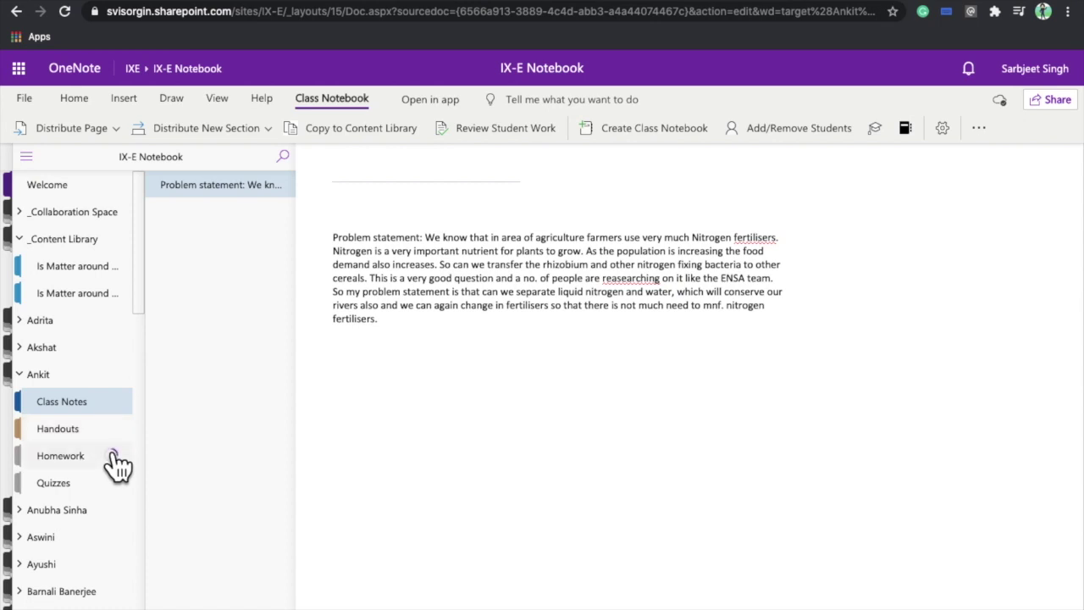
pyautogui.click(117, 464)
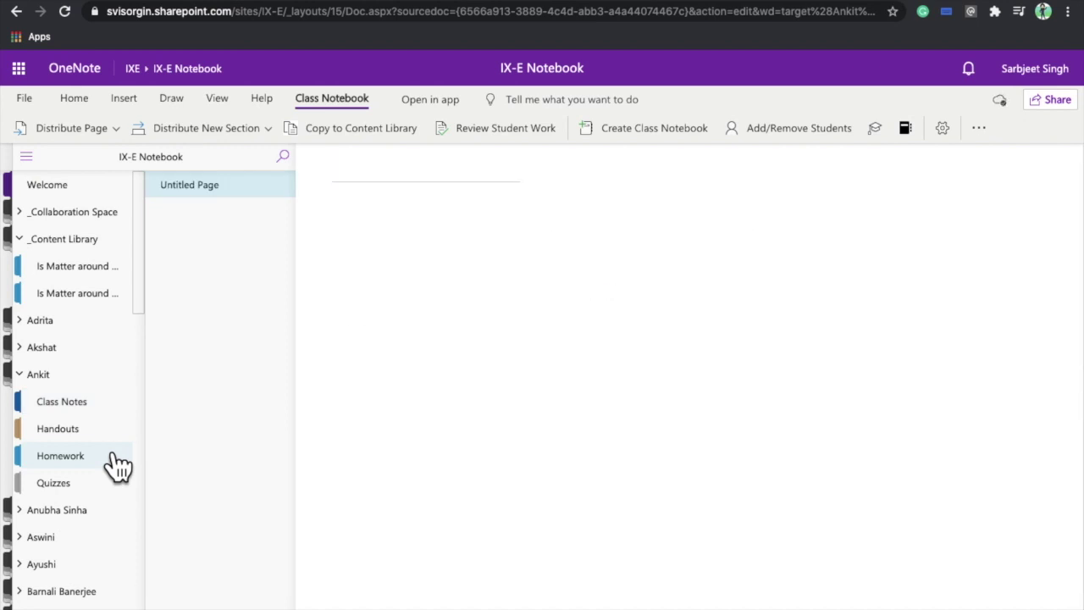
pyautogui.click(106, 491)
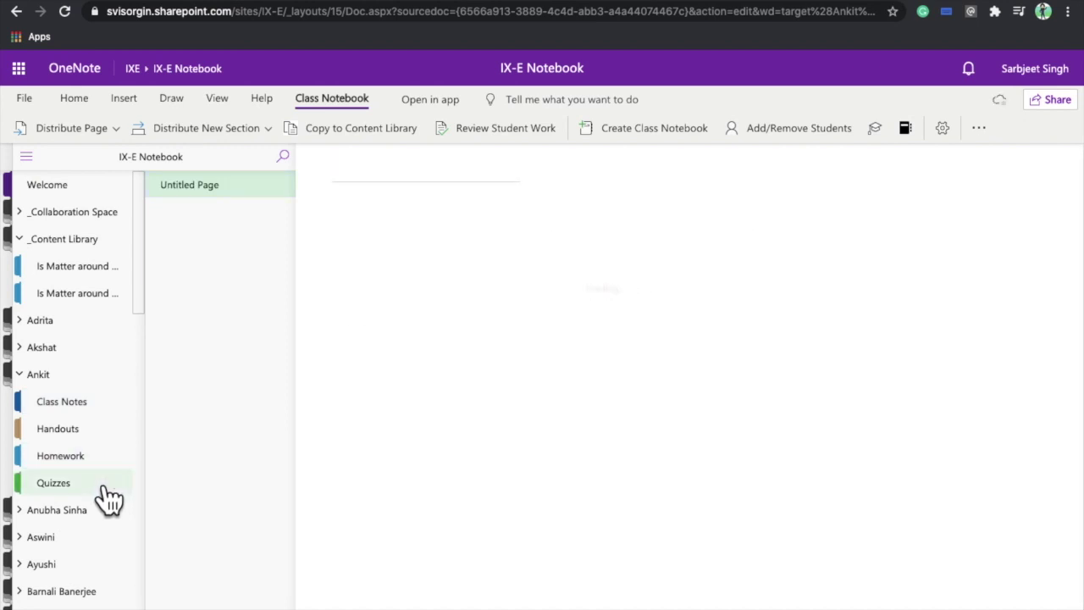